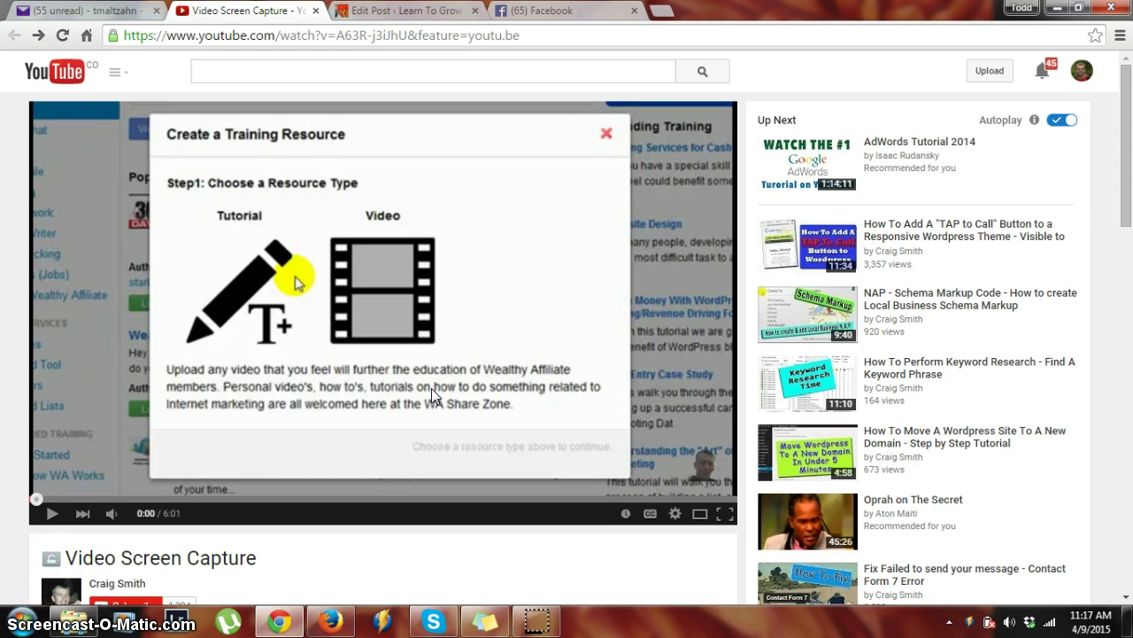
- Open the embed code and its display options for the Video Screen Capture video
left_click_drag(1127, 168, 1129, 234)
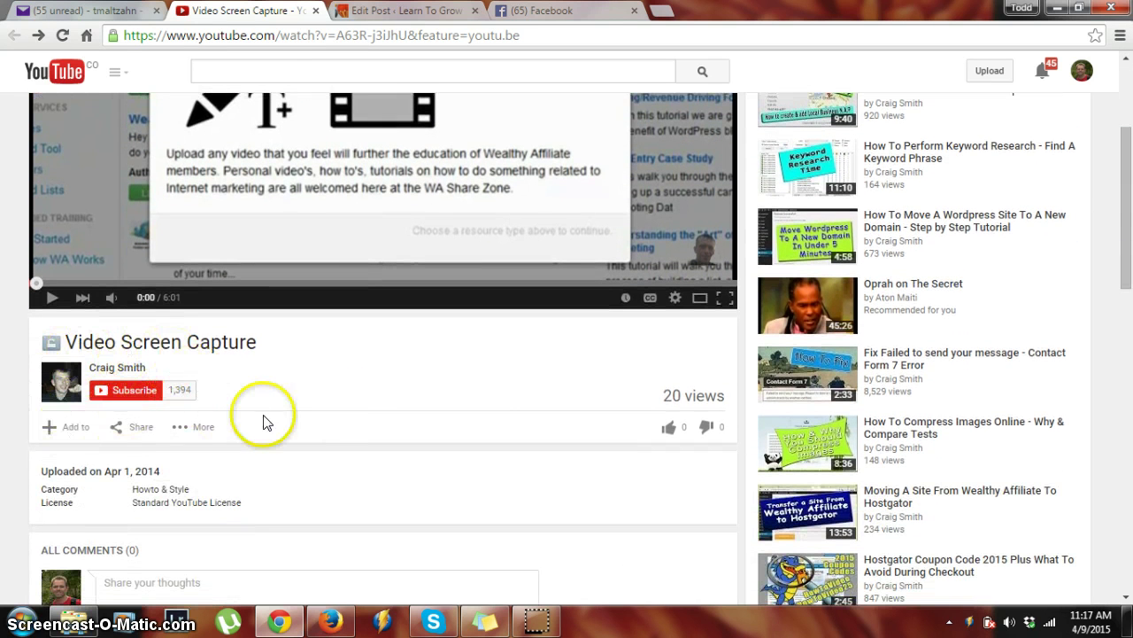
left_click(135, 431)
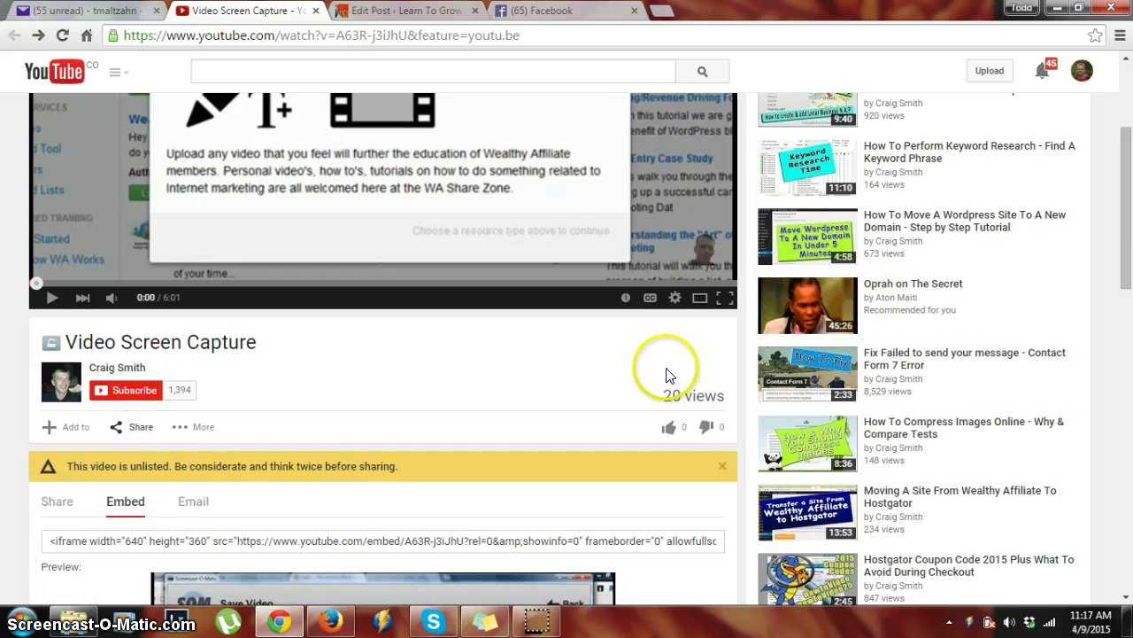
left_click_drag(1129, 182, 1129, 260)
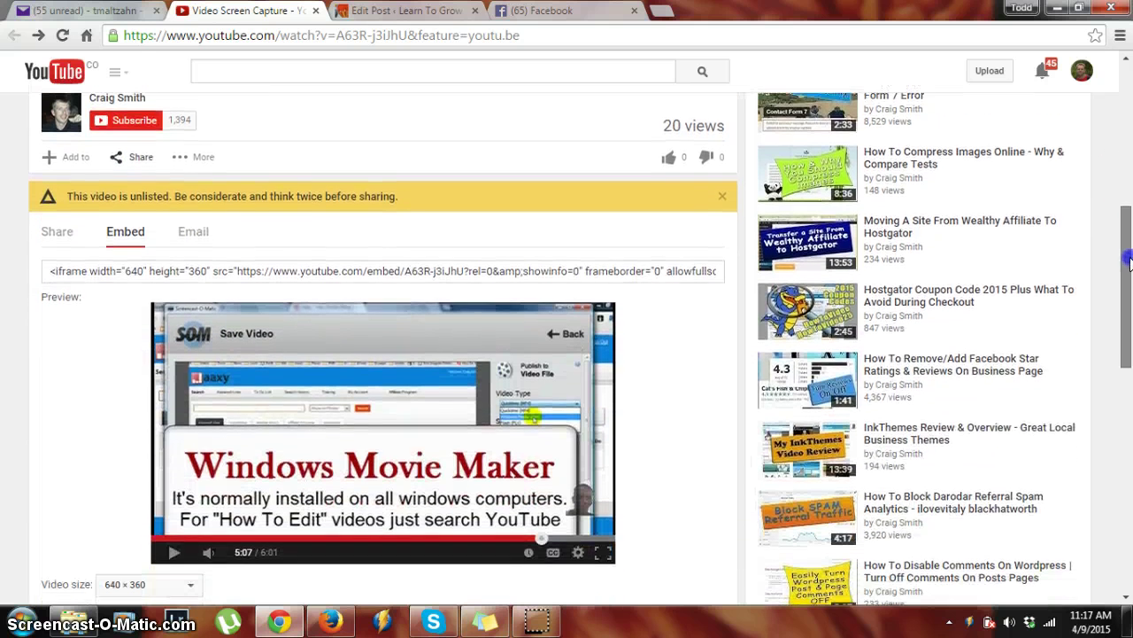
left_click(120, 227)
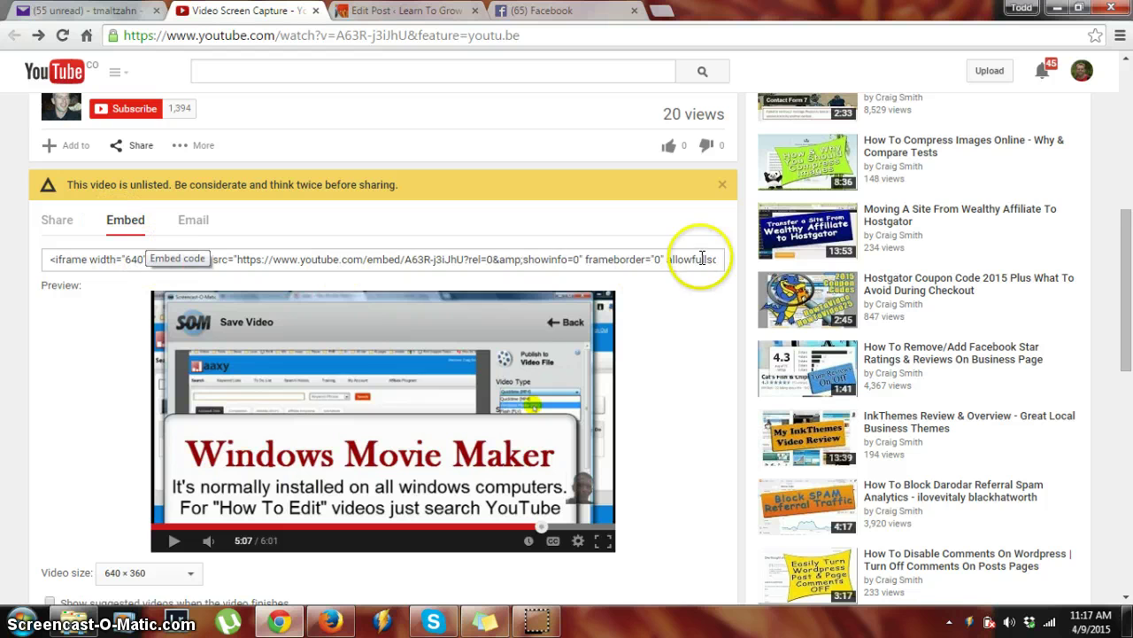
left_click_drag(1128, 234, 1129, 266)
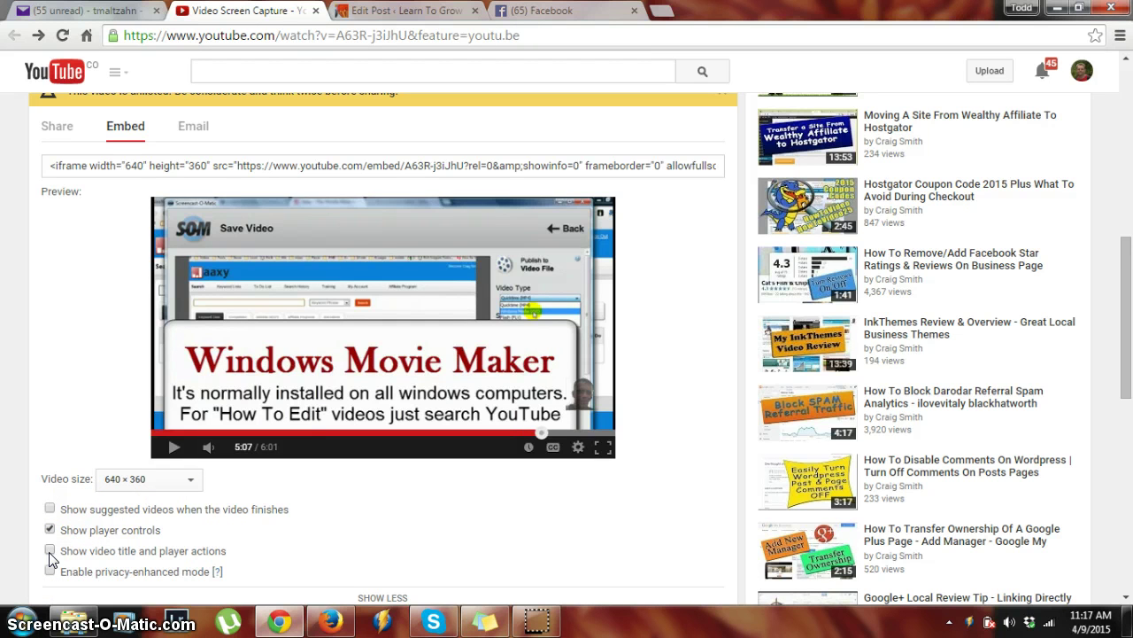
- Keep suggested videos at the end turned off and copy the video's full embed code
left_click(50, 510)
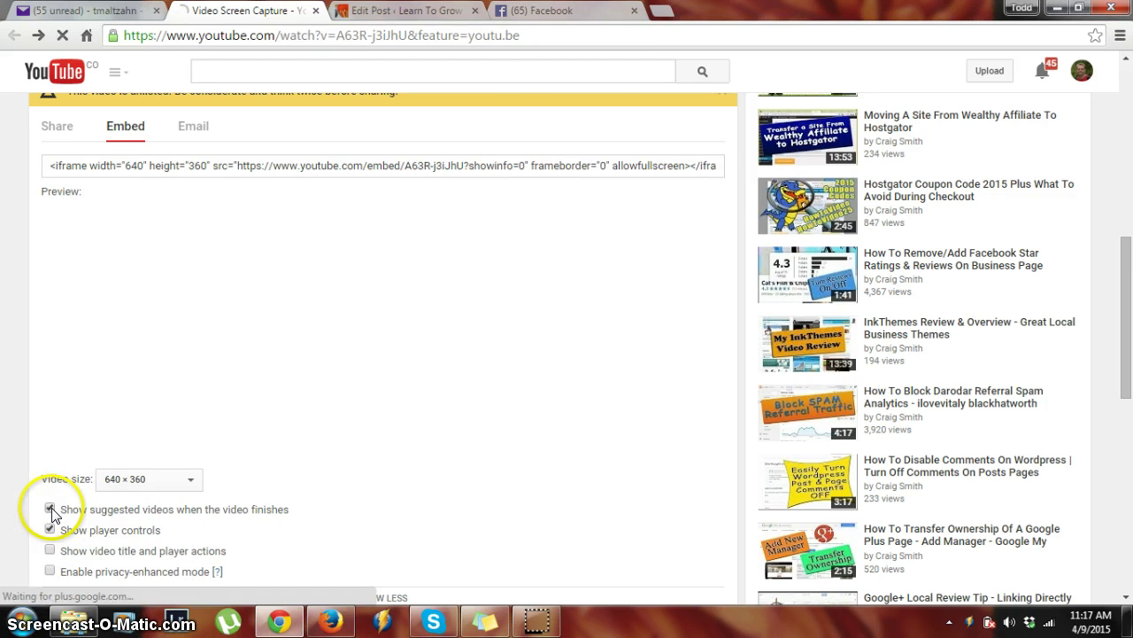
left_click(51, 510)
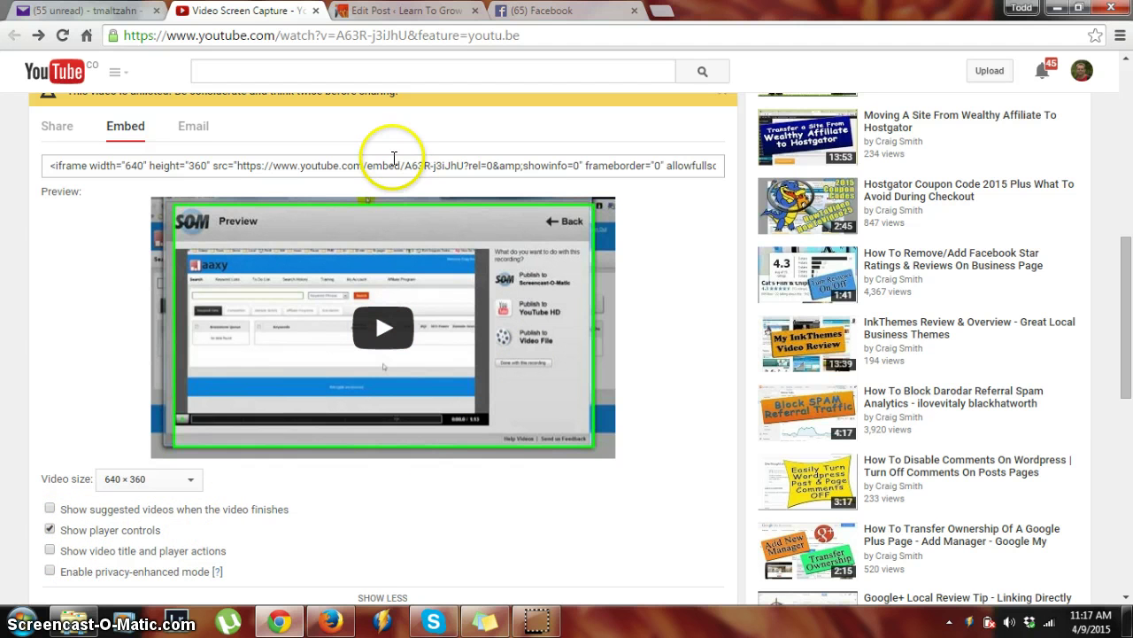
left_click(394, 158)
key("ctrl+c")
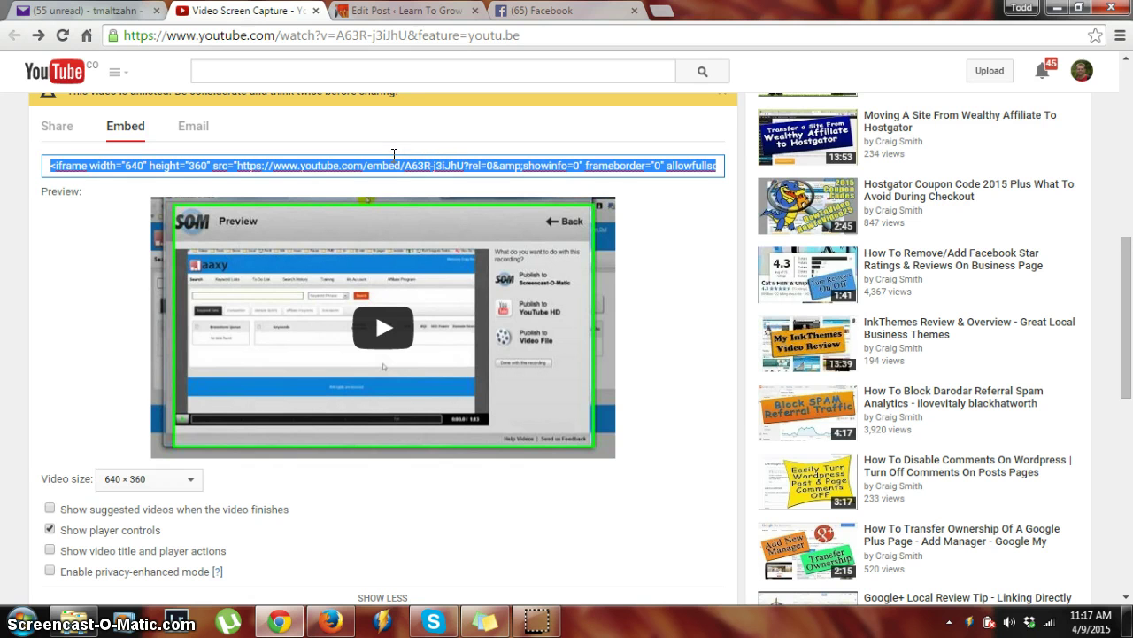
- Switch to the WordPress post editor and view the post's HTML source around the centered YouTube iframe
left_click(394, 11)
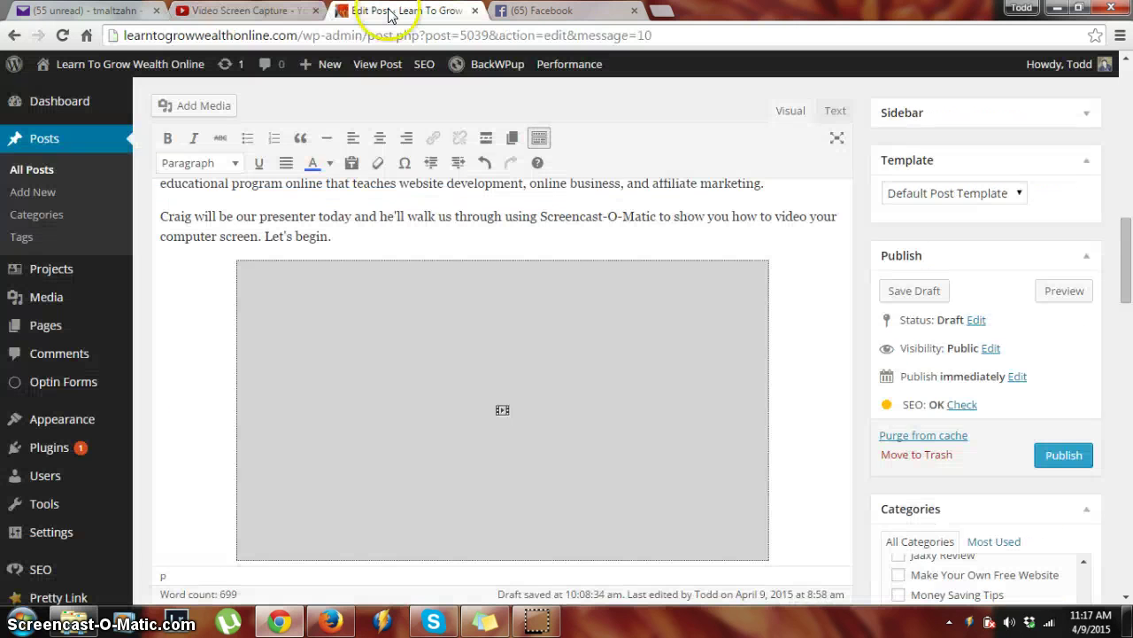
left_click(830, 110)
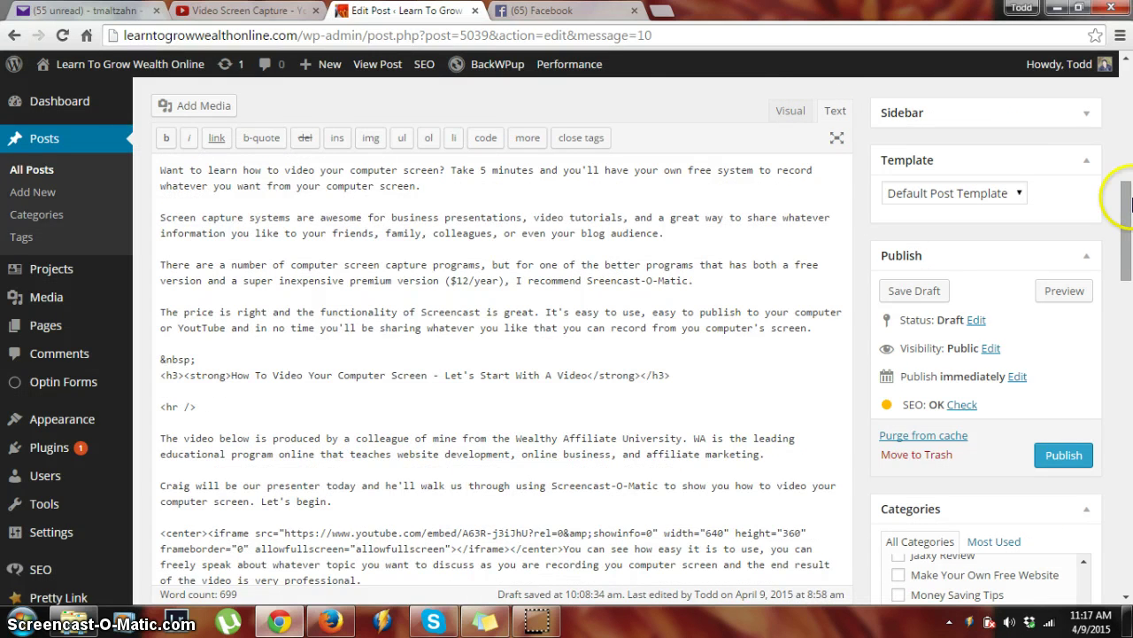
left_click_drag(1127, 206, 1128, 240)
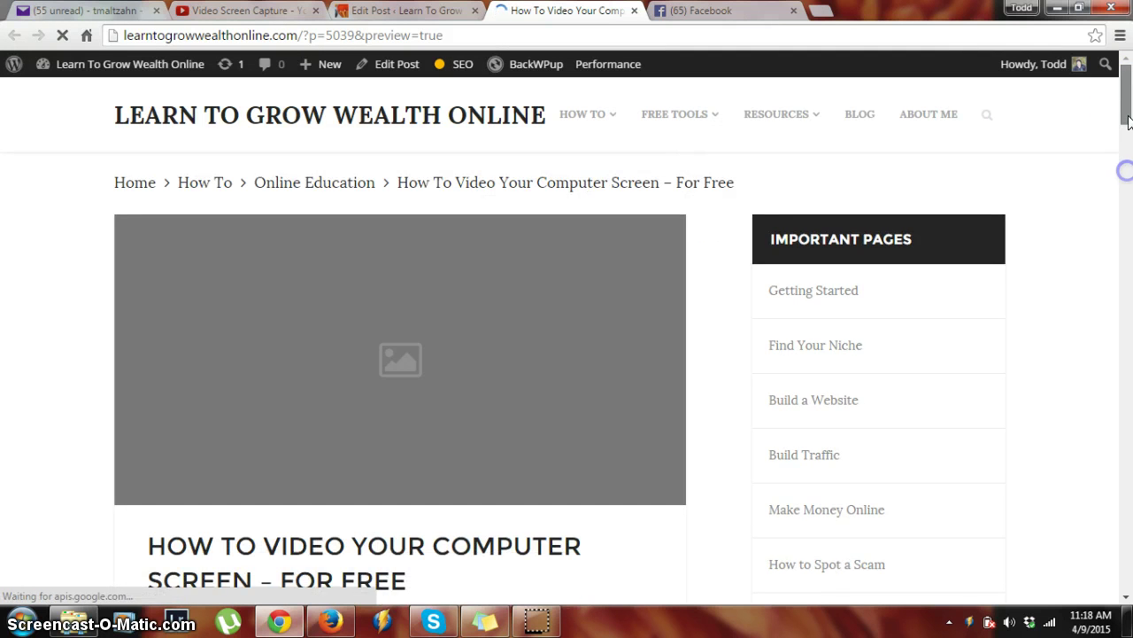
- Check the embedded video in the post preview by playing it briefly and pausing it
left_click(1129, 131)
left_click_drag(1128, 129, 1128, 209)
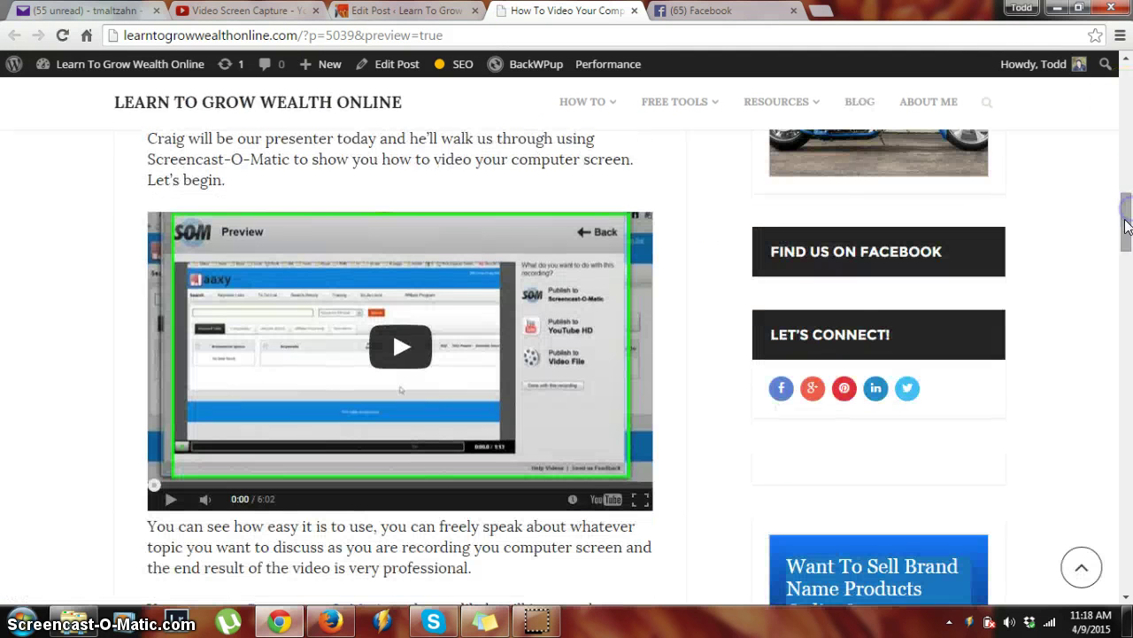
left_click(401, 338)
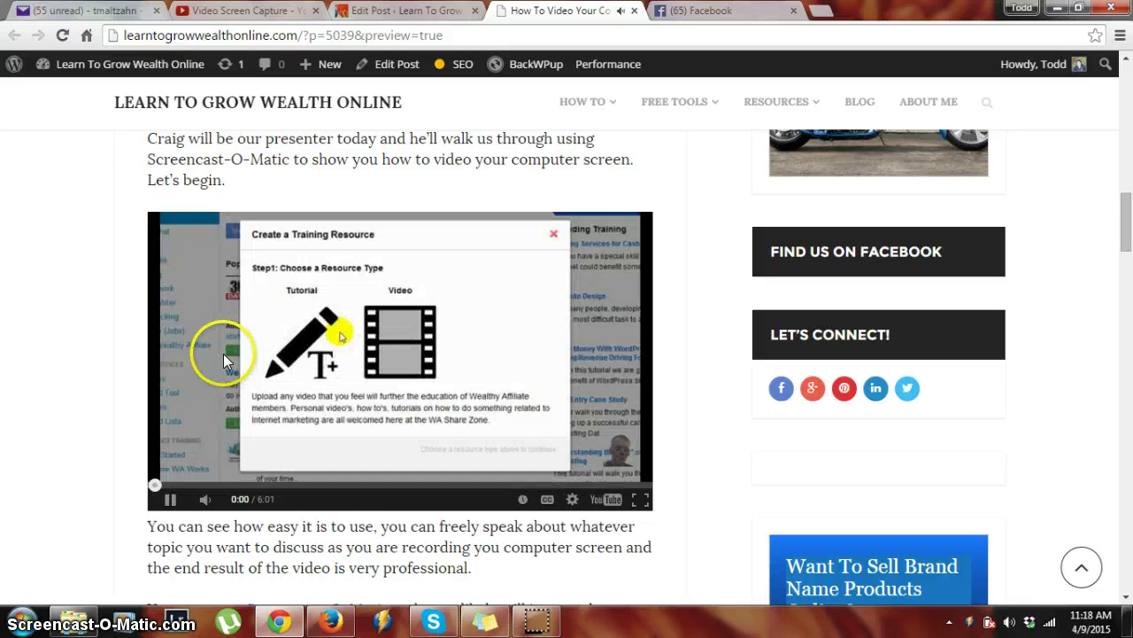
left_click(240, 296)
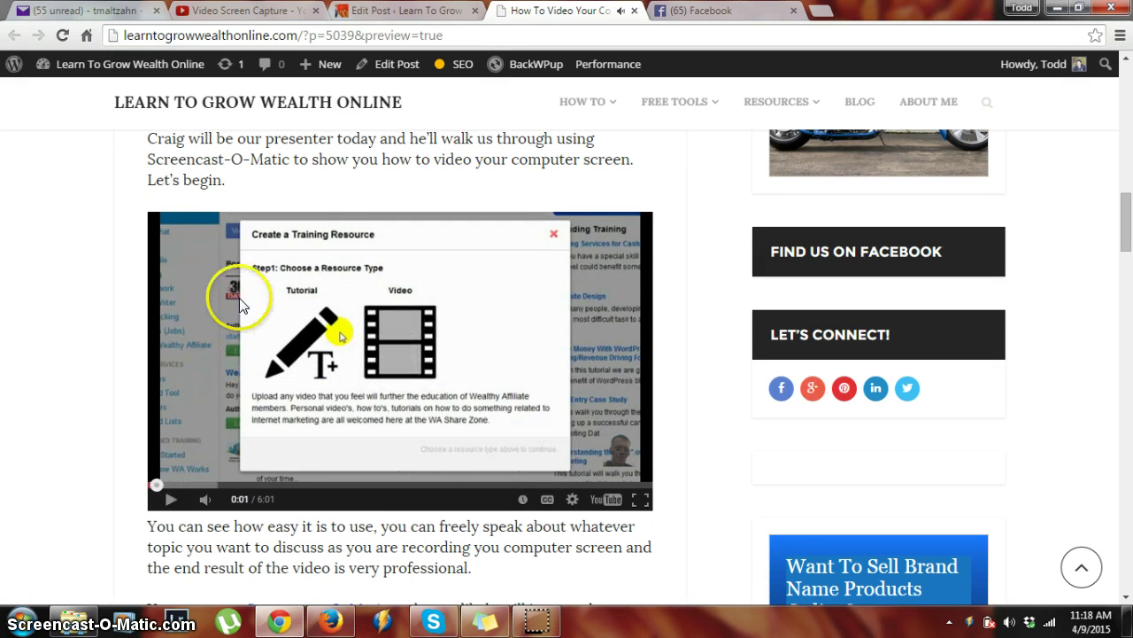
left_click(471, 129)
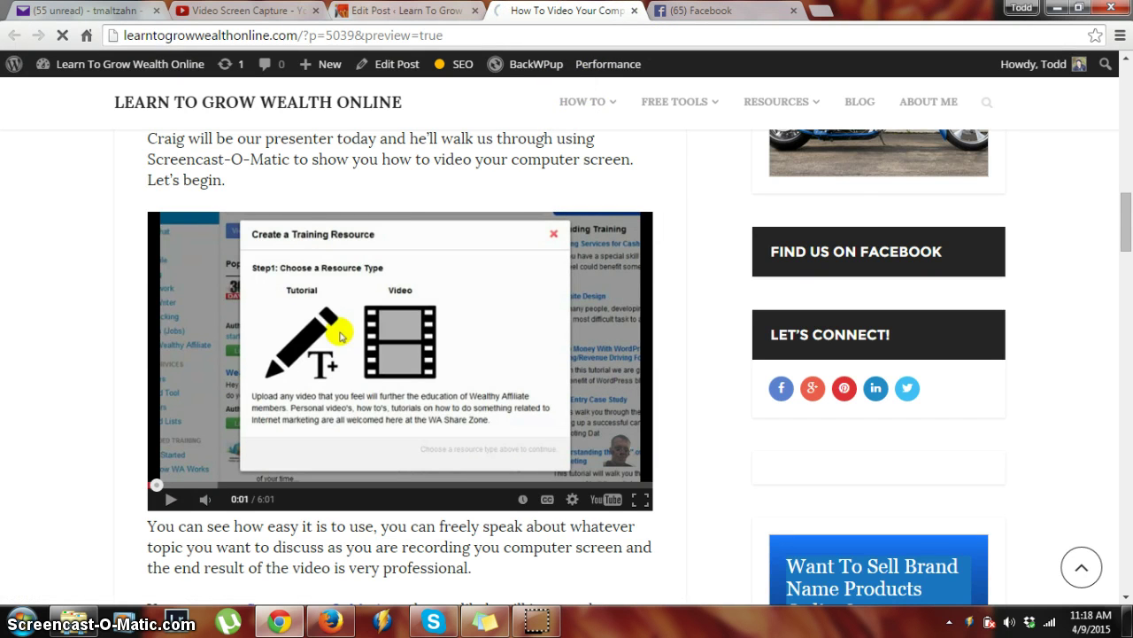
- Switch to Facebook and paste the copied YouTube embed code into a new status update
left_click(239, 10)
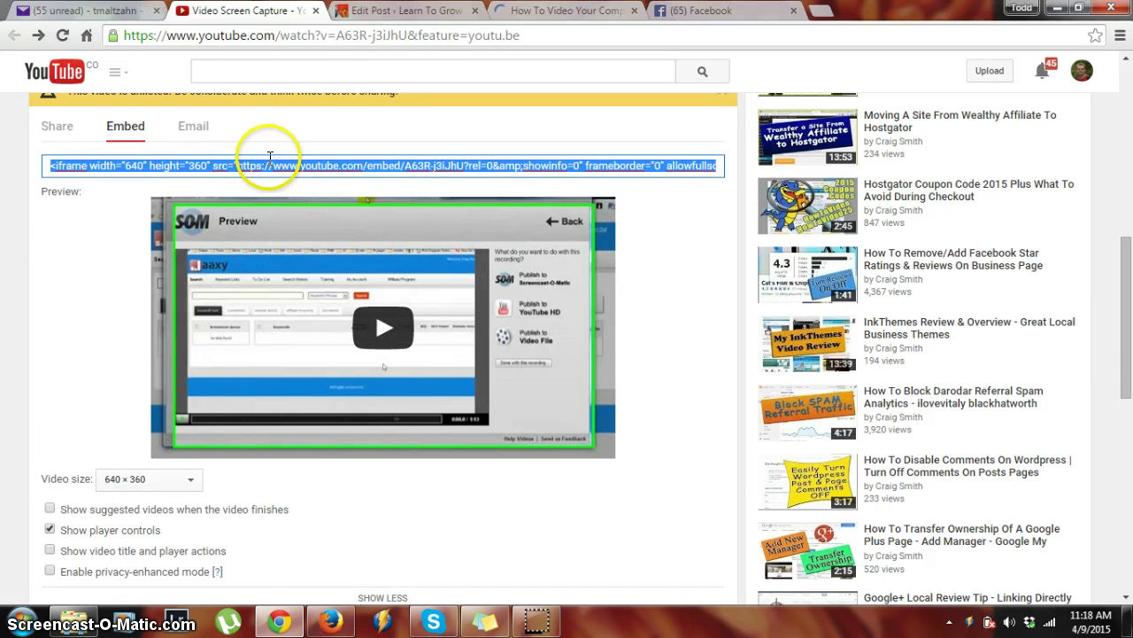
left_click(704, 10)
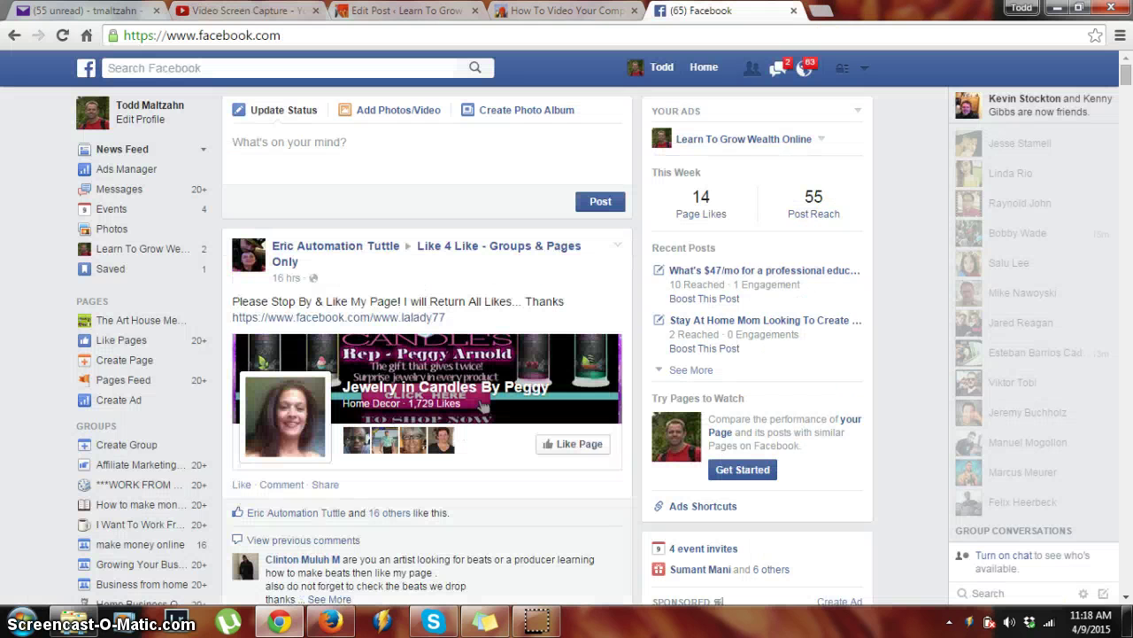
left_click(345, 142)
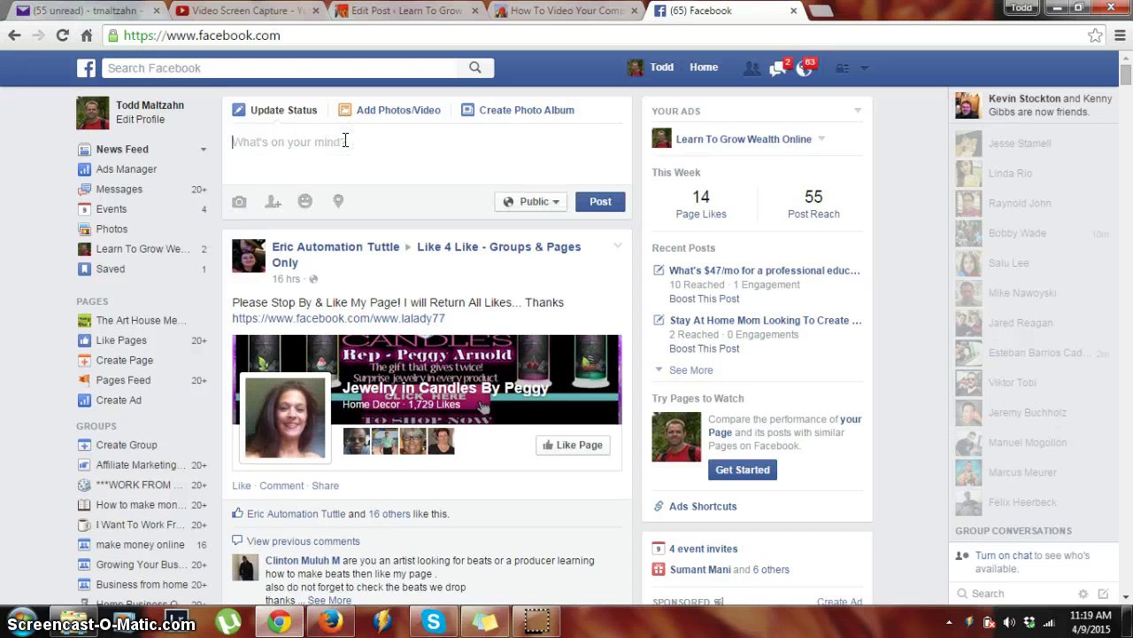
key("ctrl+v")
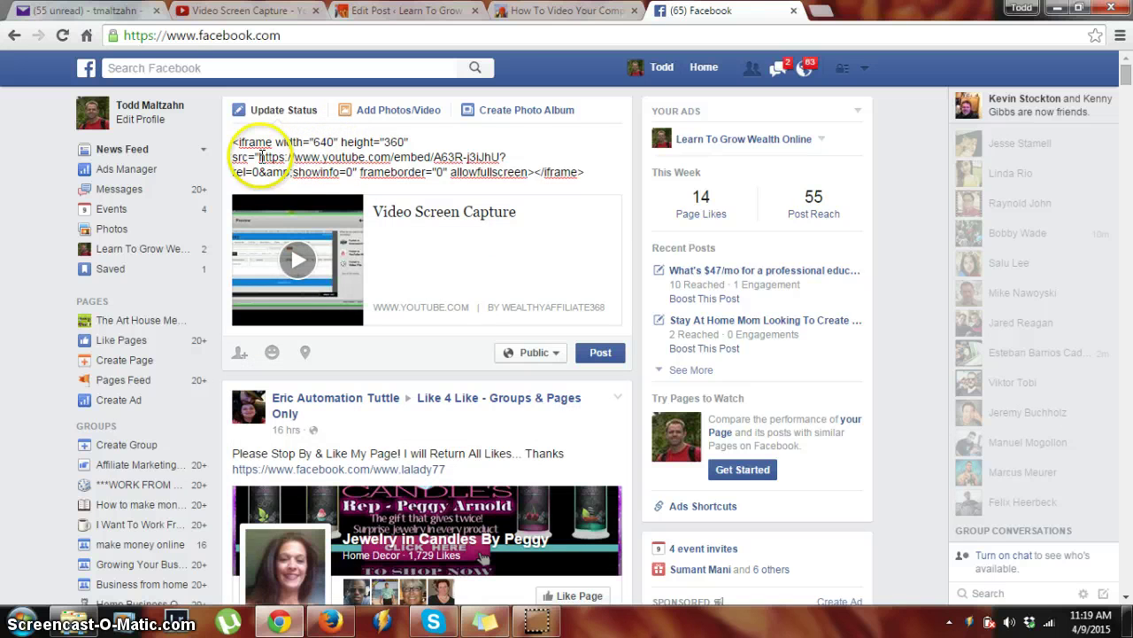
- Delete the iframe markup in front of the https address in the status update and publish the post
left_click_drag(255, 157, 262, 157)
key("BackSpace")
key("BackSpace")
key("BackSpace")
key("BackSpace")
key("BackSpace")
key("BackSpace")
key("BackSpace")
key("BackSpace")
key("BackSpace")
key("BackSpace")
key("BackSpace")
key("BackSpace")
key("BackSpace")
key("BackSpace")
key("BackSpace")
key("BackSpace")
key("BackSpace")
key("BackSpace")
key("BackSpace")
key("BackSpace")
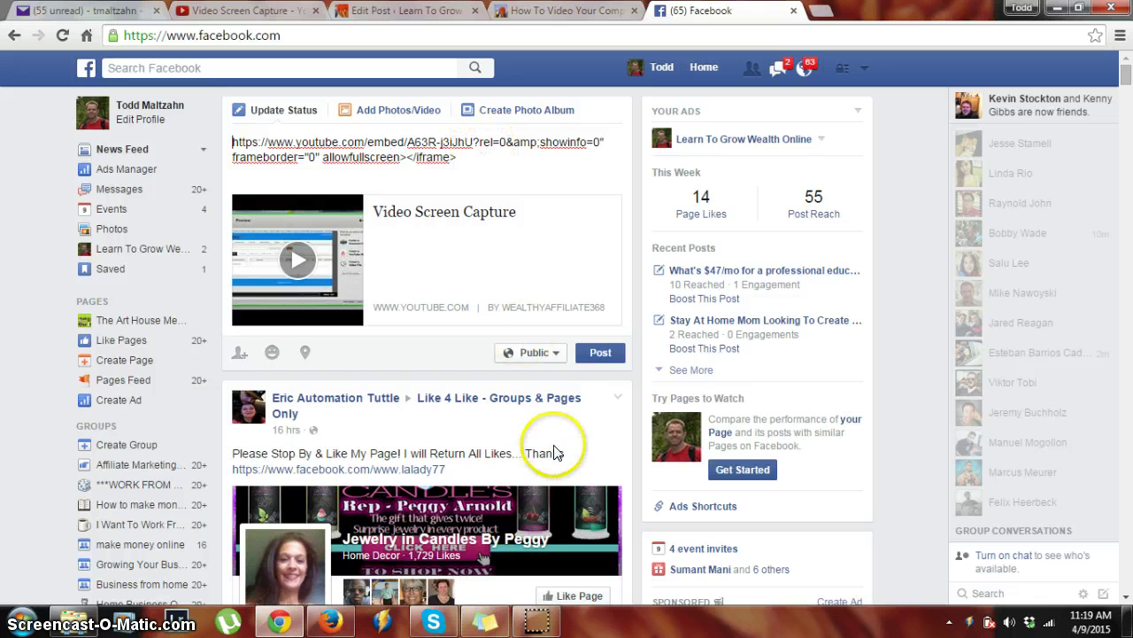
left_click(605, 354)
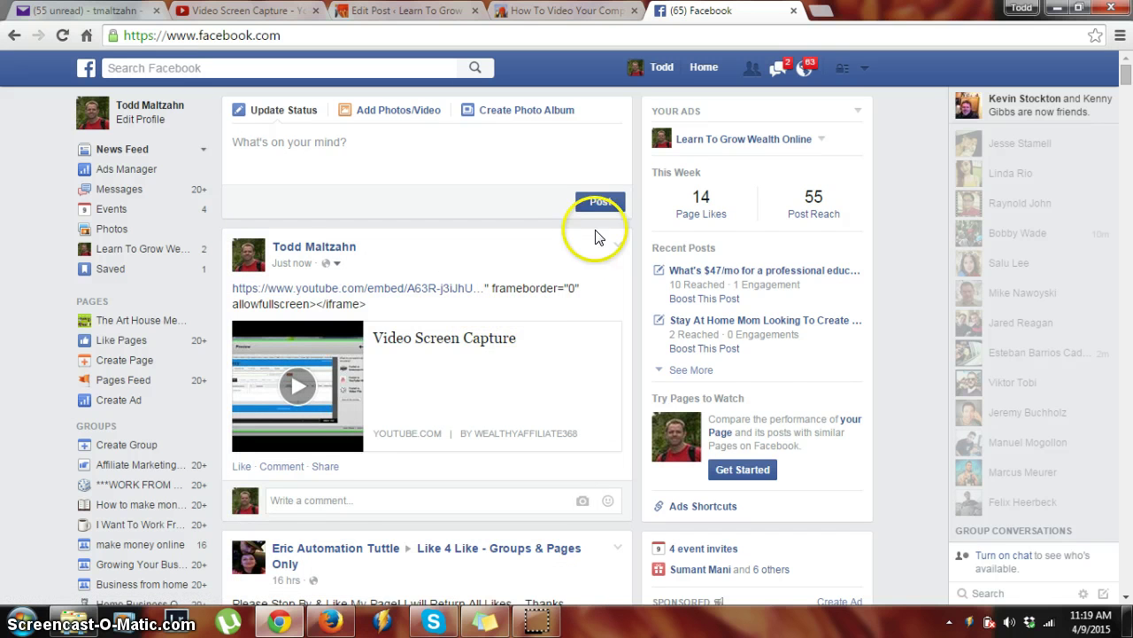
- Edit the published post to remove the trailing frameborder, allowfullscreen and closing iframe code, and save the change
left_click(619, 255)
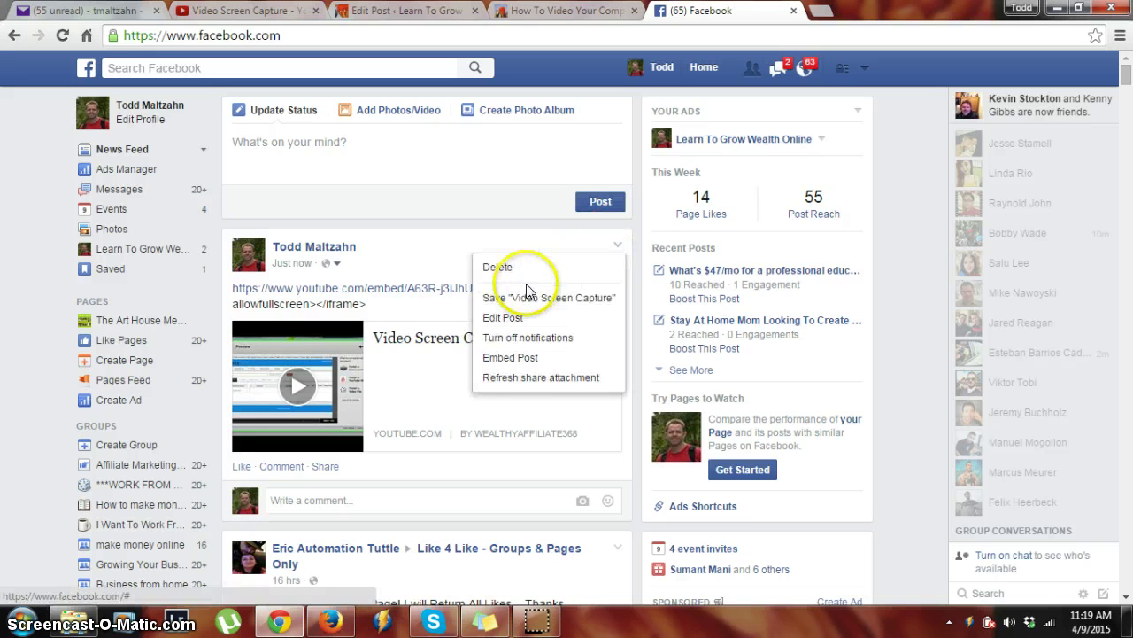
left_click(519, 324)
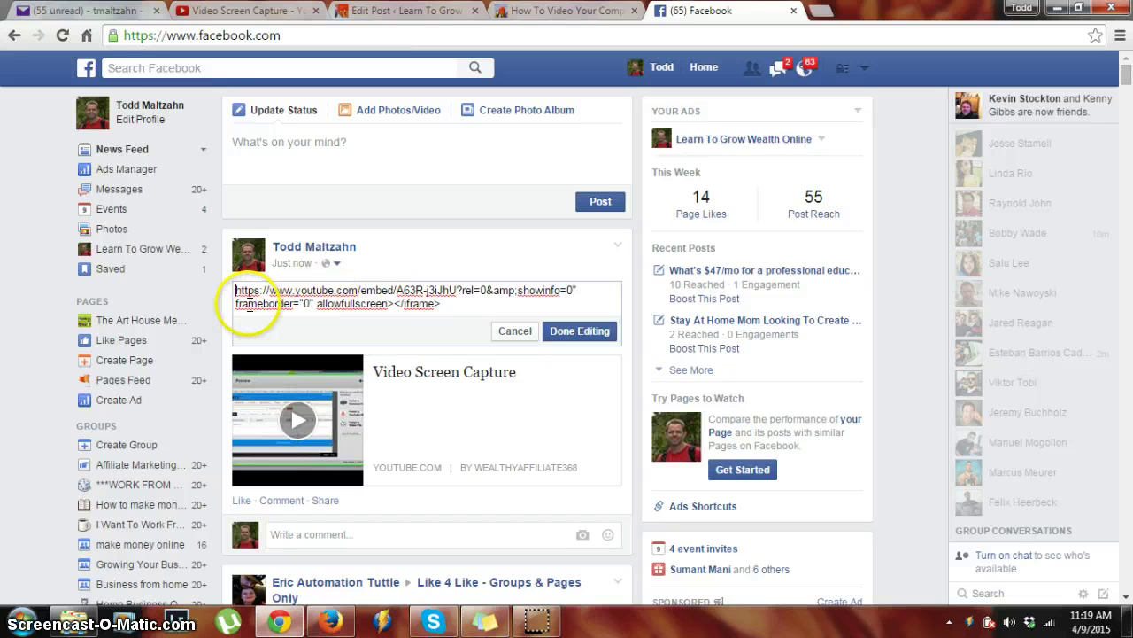
left_click_drag(236, 302, 431, 304)
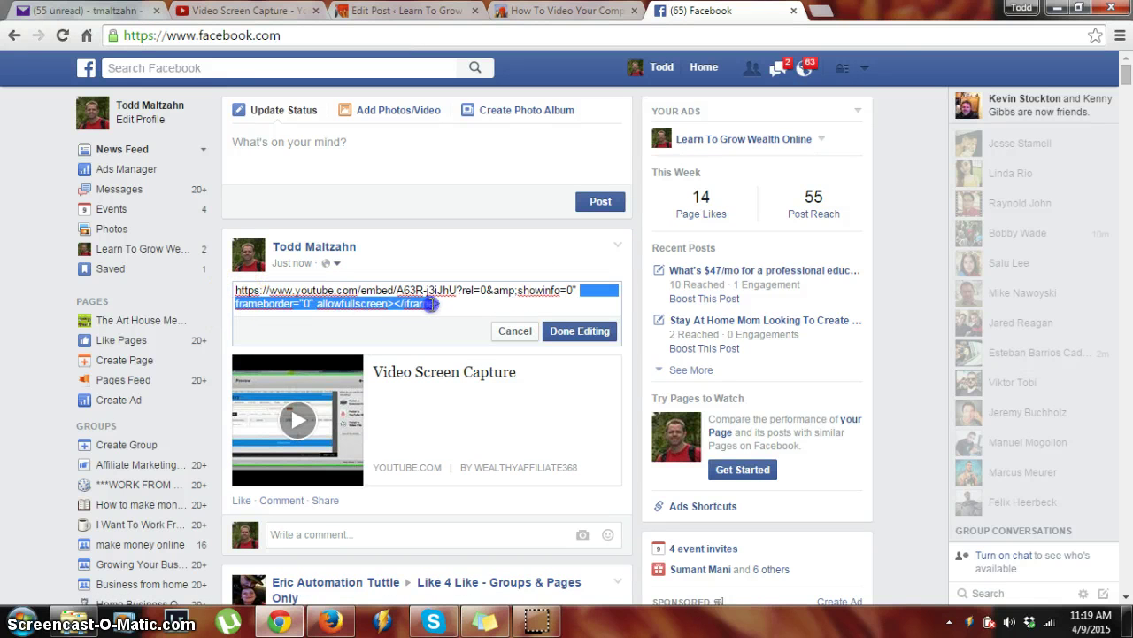
key("BackSpace")
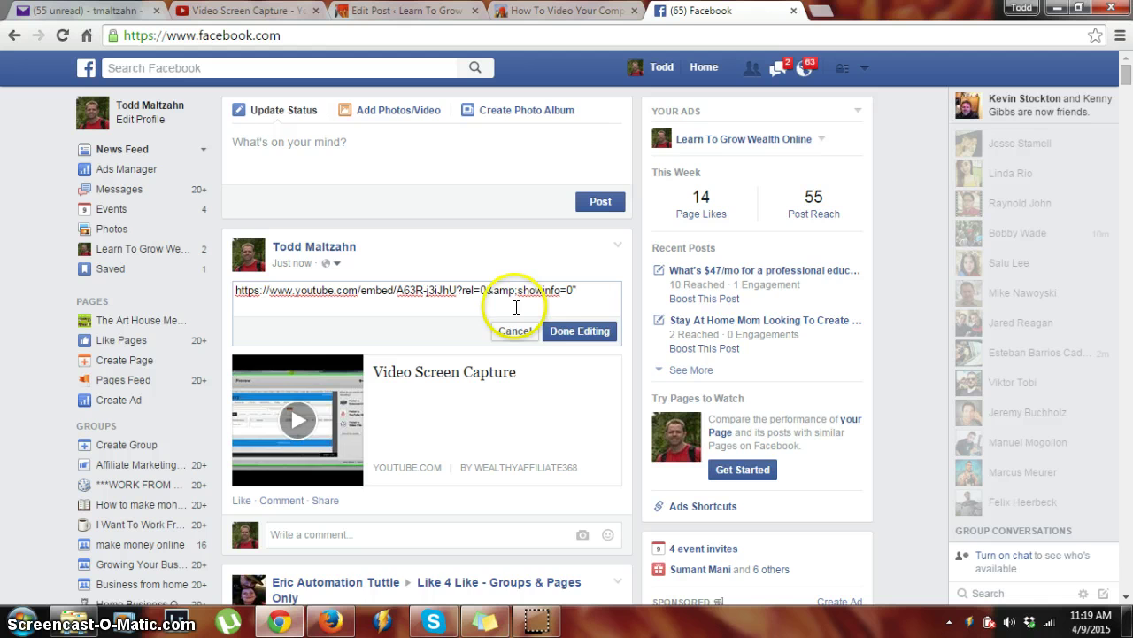
left_click(557, 331)
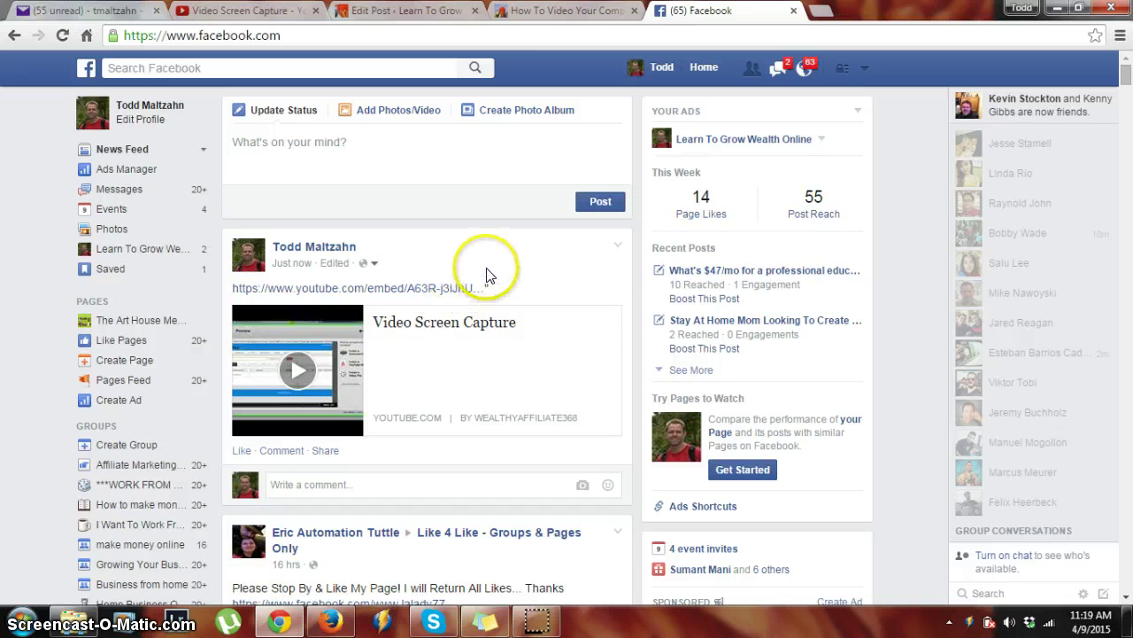
- Open the YouTube embed link from the Facebook post to check the page it leads to
left_click(333, 289)
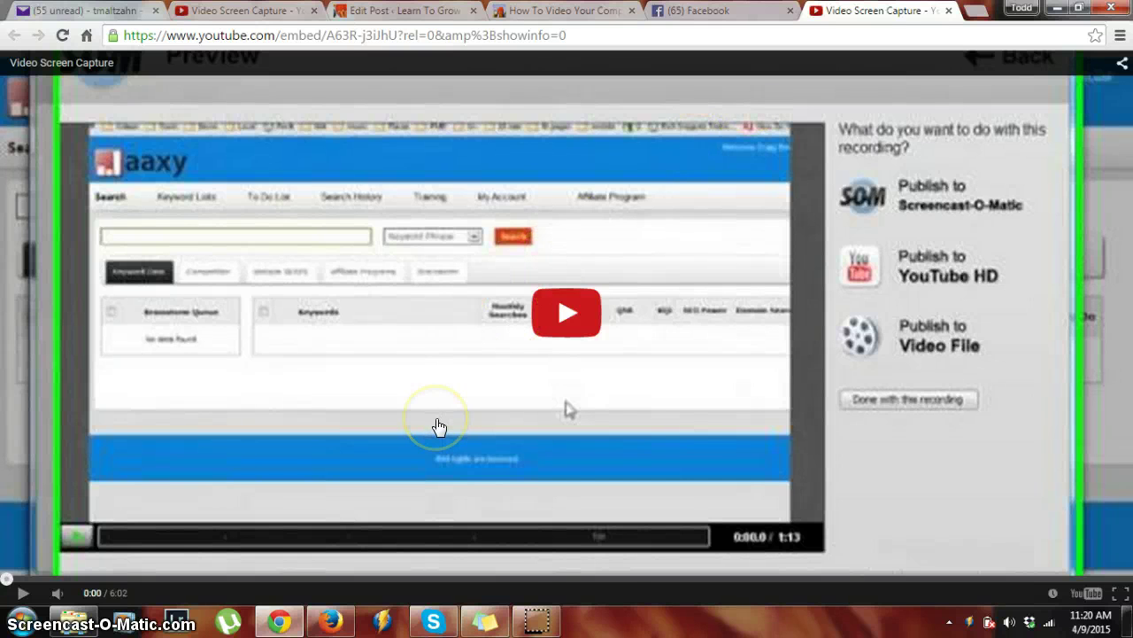
mouse_move(533, 618)
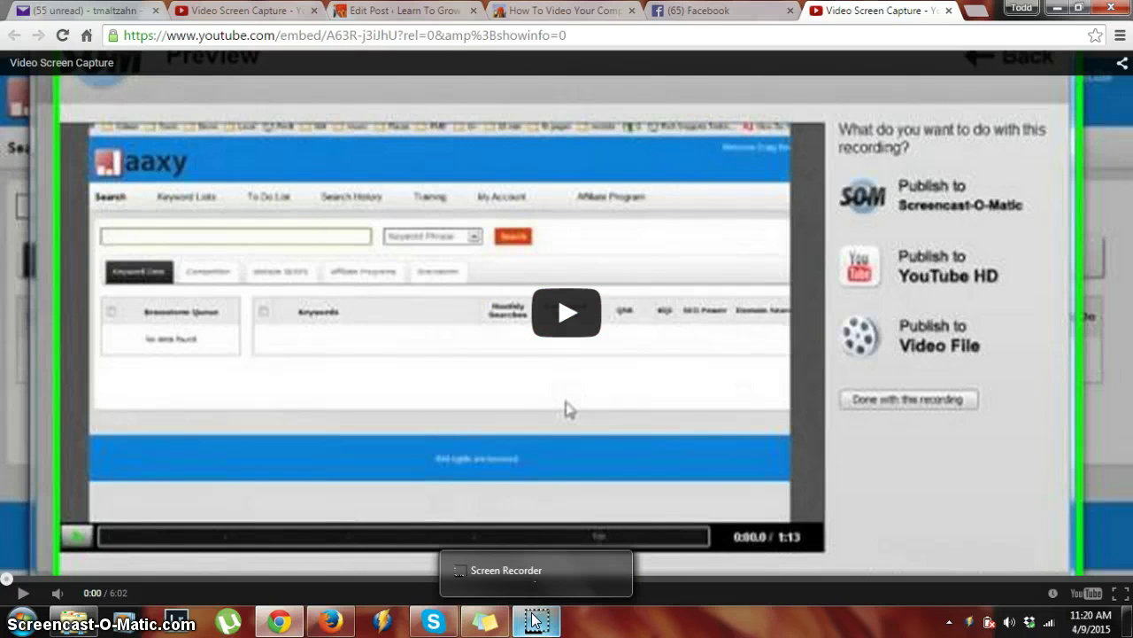